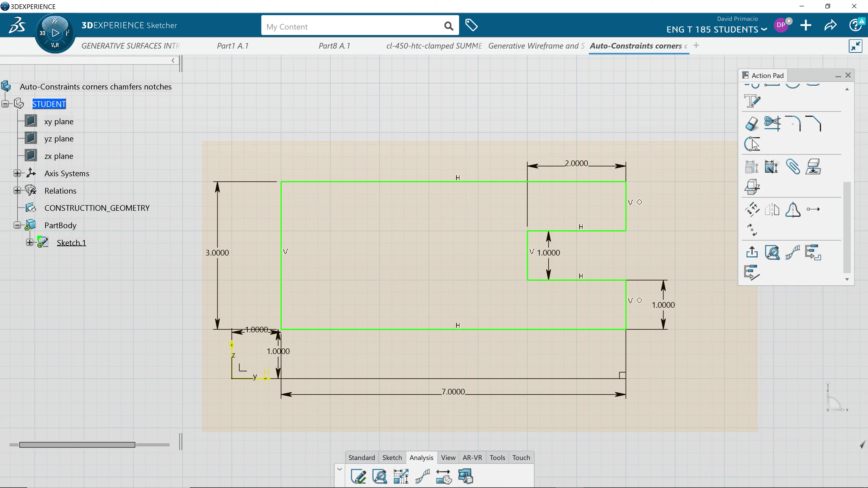
- Delete the old sketch and draw a 7 by 3 rectangle
{"action": "left_click", "coordinate": [753, 142]}
{"action": "key", "text": "Delete"}
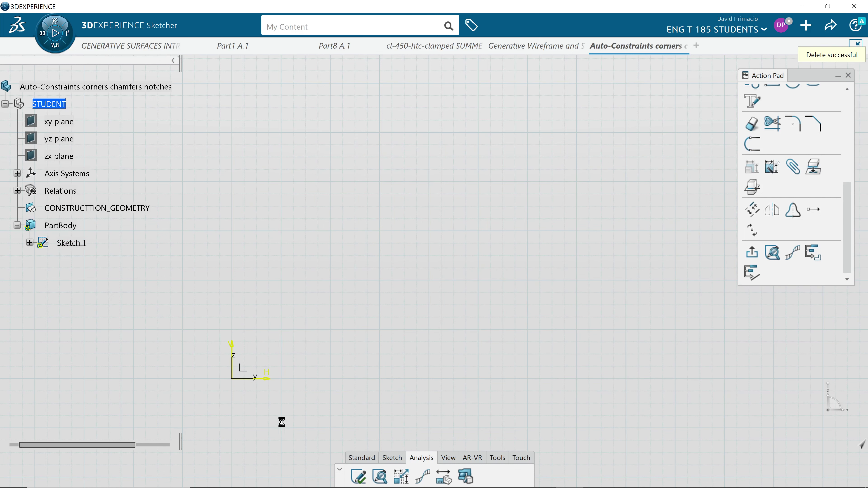
{"action": "scroll", "coordinate": [783, 144], "scroll_direction": "up", "scroll_amount": 5}
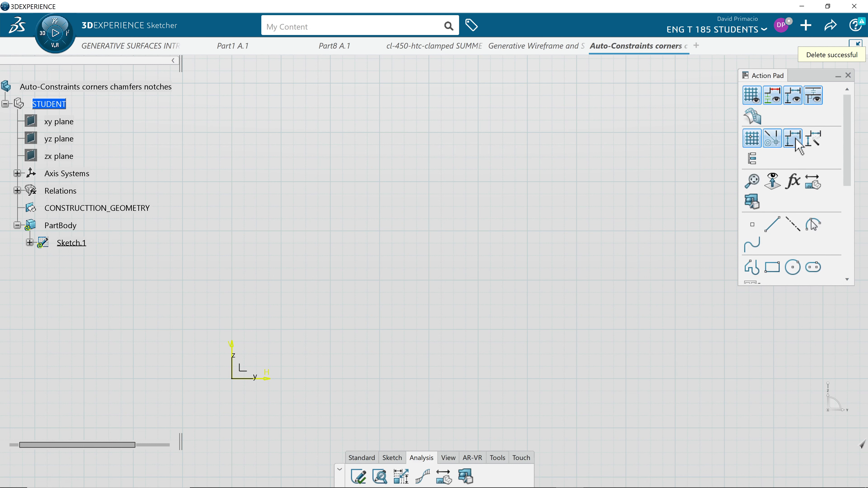
{"action": "left_click", "coordinate": [772, 266]}
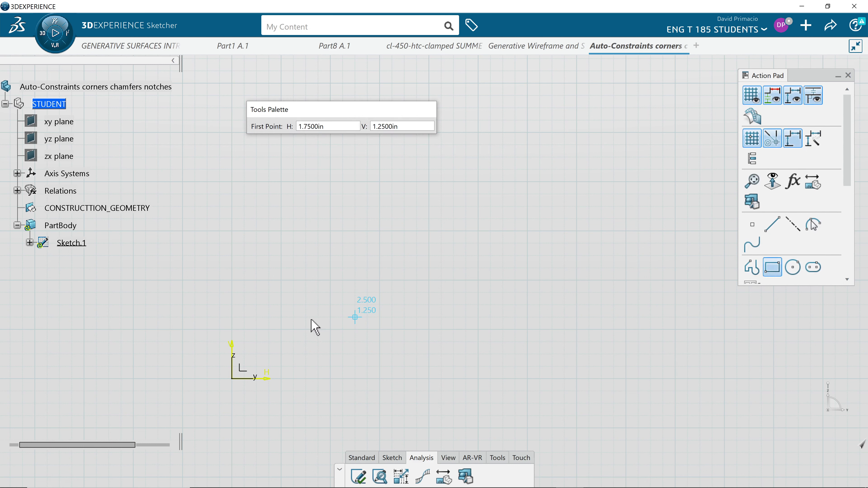
{"action": "left_click", "coordinate": [280, 329]}
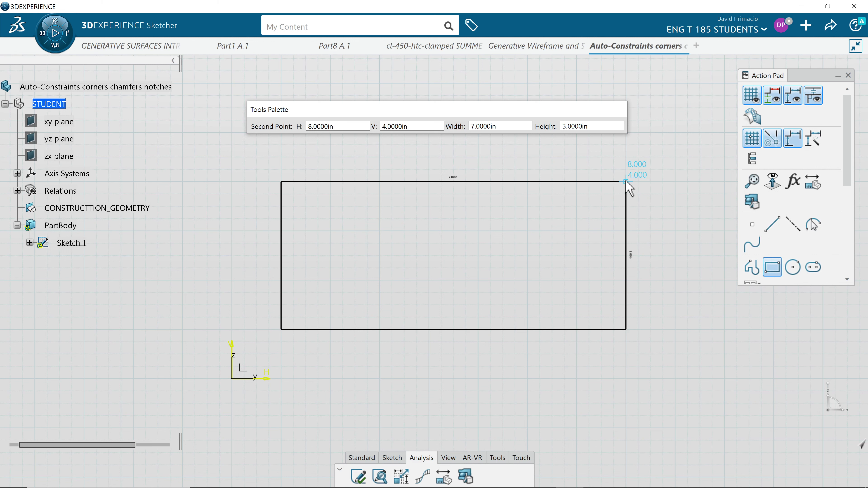
{"action": "left_click", "coordinate": [625, 182]}
- Draw a 2 by 1 notch rectangle straddling the big rectangle's right edge
{"action": "left_click", "coordinate": [771, 268]}
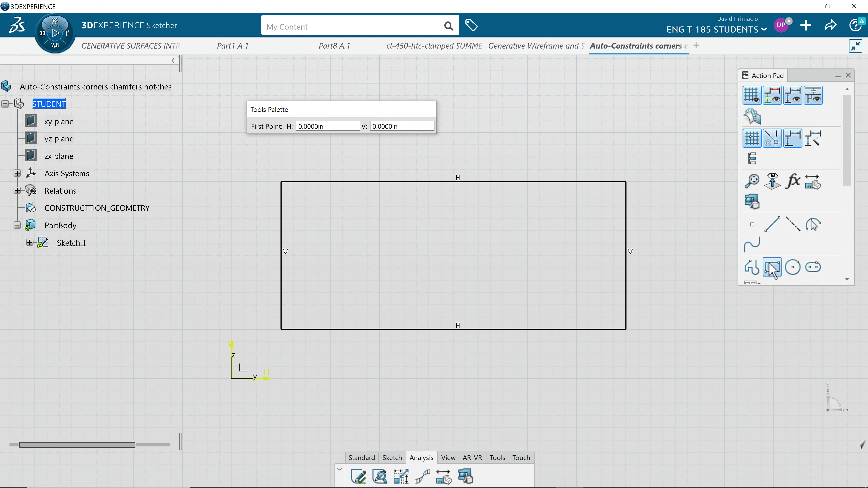
{"action": "left_click", "coordinate": [626, 231]}
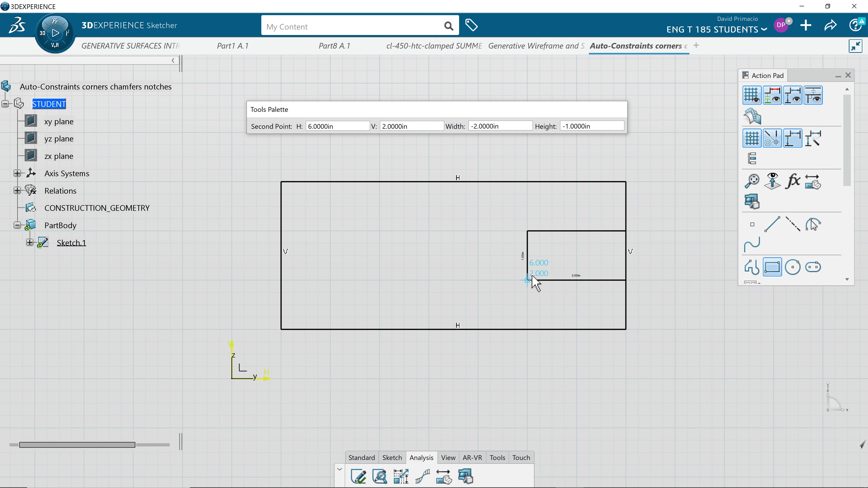
{"action": "left_click", "coordinate": [531, 277]}
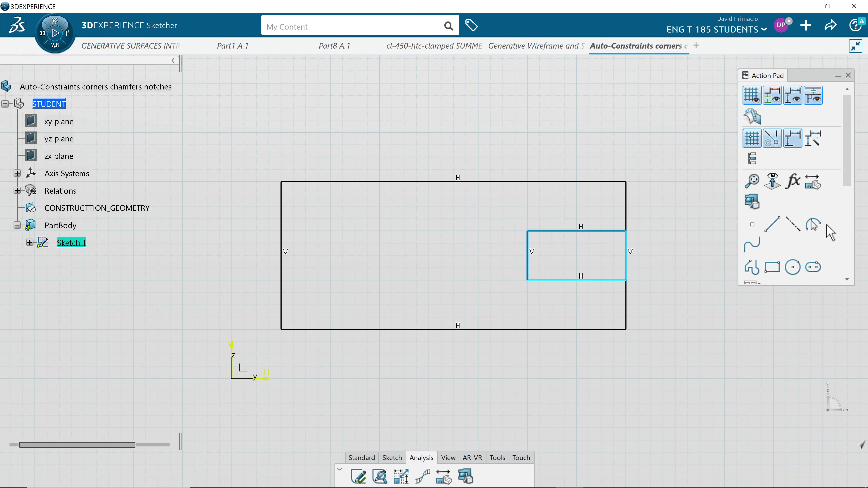
- Quick Trim the right-edge segment lying between the notch's horizontal lines
{"action": "scroll", "coordinate": [831, 232], "scroll_direction": "down", "scroll_amount": 3}
{"action": "left_click", "coordinate": [751, 167]}
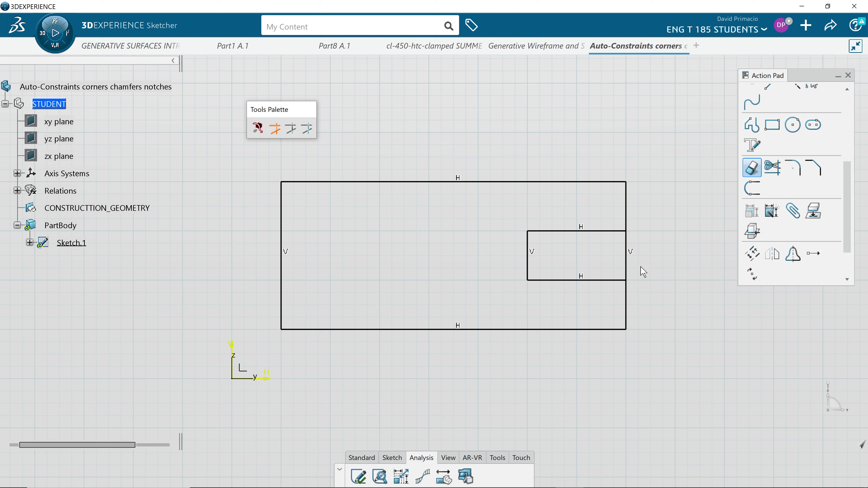
{"action": "left_click", "coordinate": [626, 269]}
- Auto Constraint the box-selected profile, adding 5, 2 and 1-inch dimensions
{"action": "left_click", "coordinate": [771, 211]}
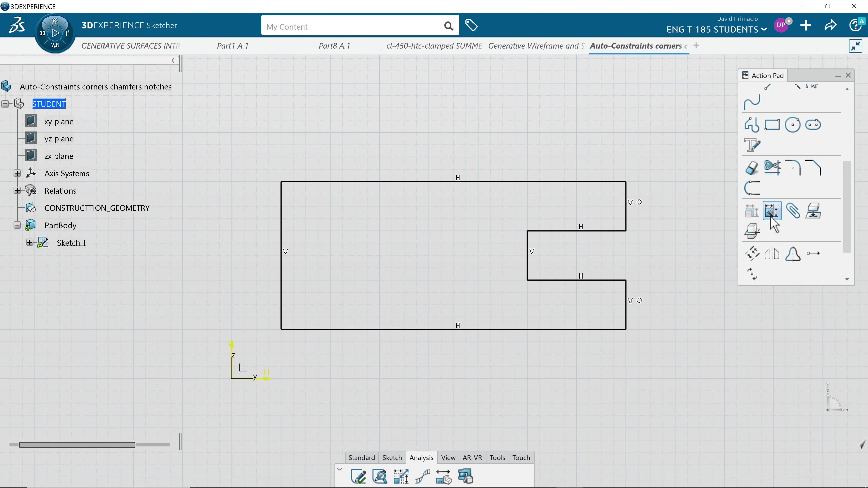
{"action": "mouse_move", "coordinate": [147, 379]}
{"action": "left_mouse_down"}
{"action": "mouse_move", "coordinate": [639, 202]}
{"action": "mouse_move", "coordinate": [676, 165]}
{"action": "left_mouse_up"}
{"action": "left_click", "coordinate": [443, 160]}
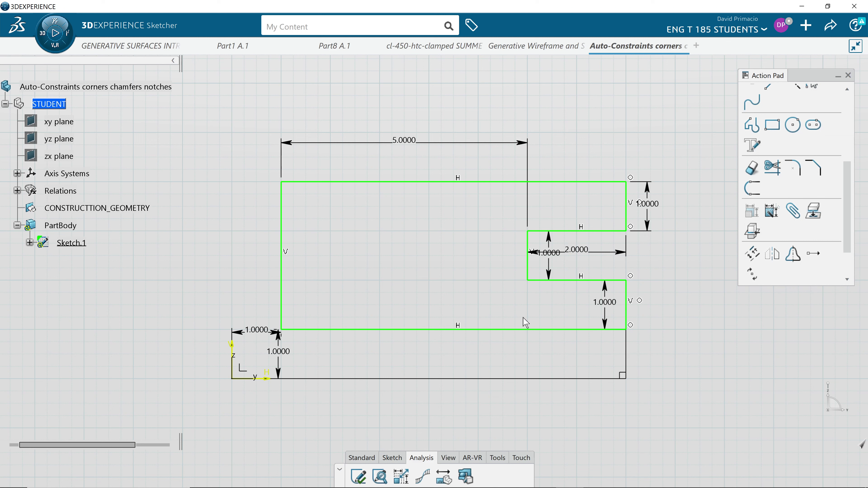
- Undo, then Auto Constraint everything in Stacked mode referencing the bottom and left lines
{"action": "key", "text": "ctrl+z"}
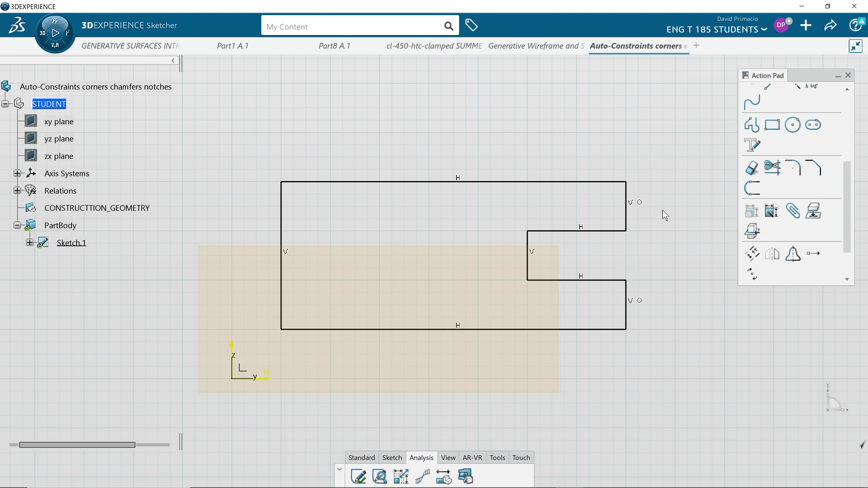
{"action": "key", "text": "ctrl+a"}
{"action": "left_click", "coordinate": [772, 210]}
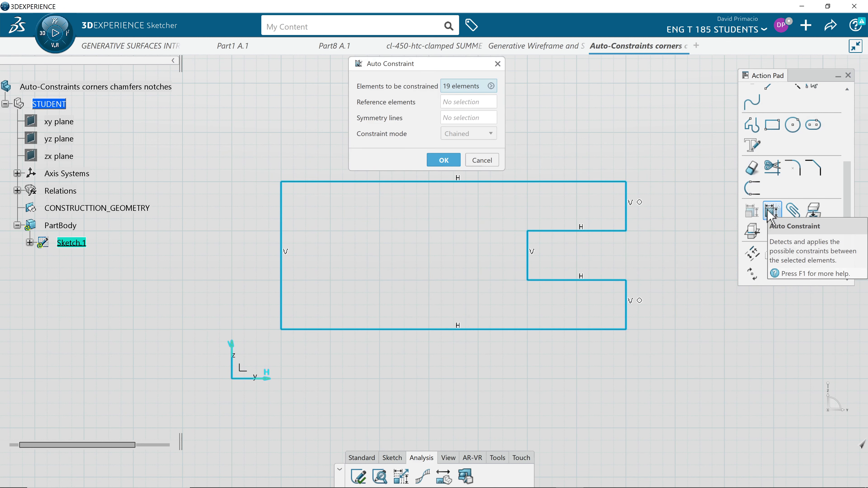
{"action": "left_click", "coordinate": [489, 102]}
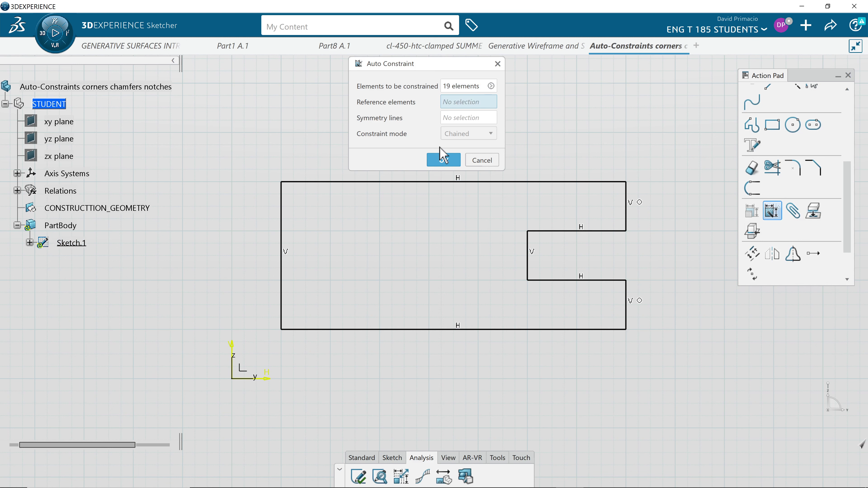
{"action": "left_click", "coordinate": [301, 330]}
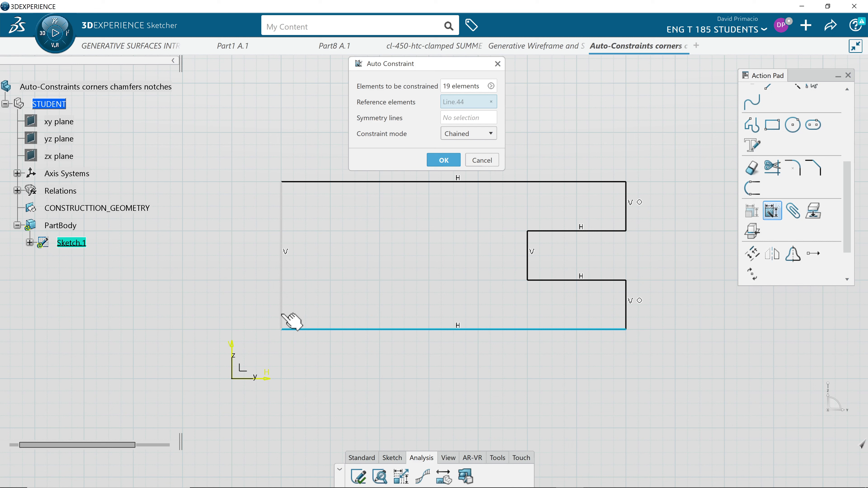
{"action": "left_click", "coordinate": [282, 318]}
{"action": "left_click", "coordinate": [450, 136]}
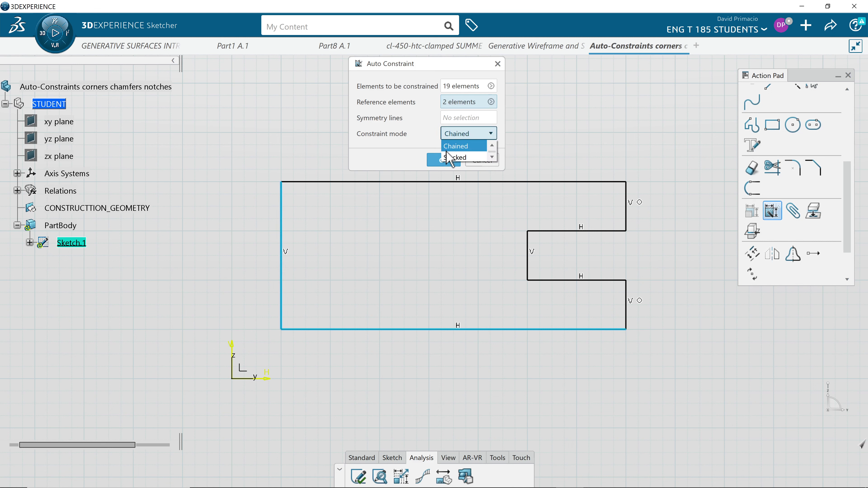
{"action": "left_click", "coordinate": [452, 157]}
{"action": "left_click", "coordinate": [443, 160]}
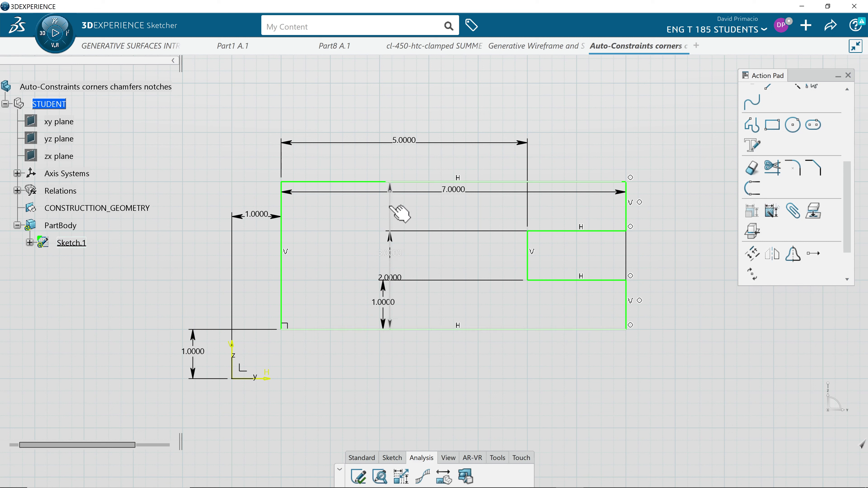
{"action": "left_click_drag", "start_coordinate": [392, 209], "coordinate": [716, 212]}
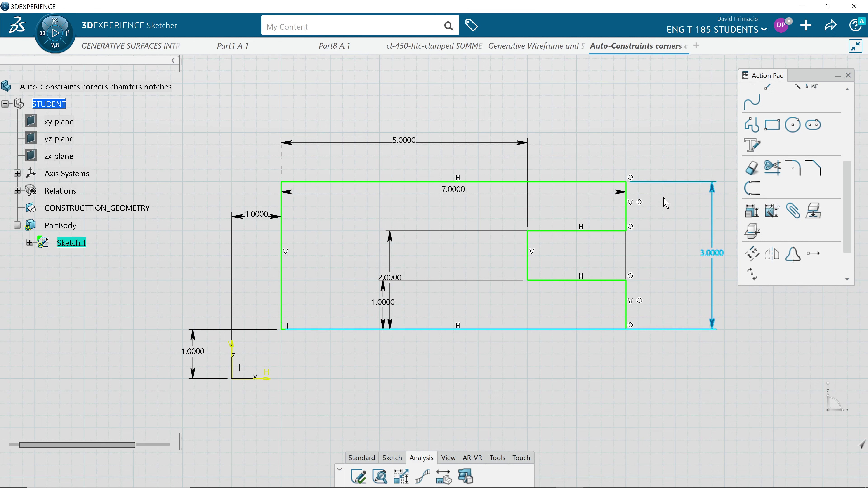
{"action": "left_click_drag", "start_coordinate": [575, 194], "coordinate": [550, 100]}
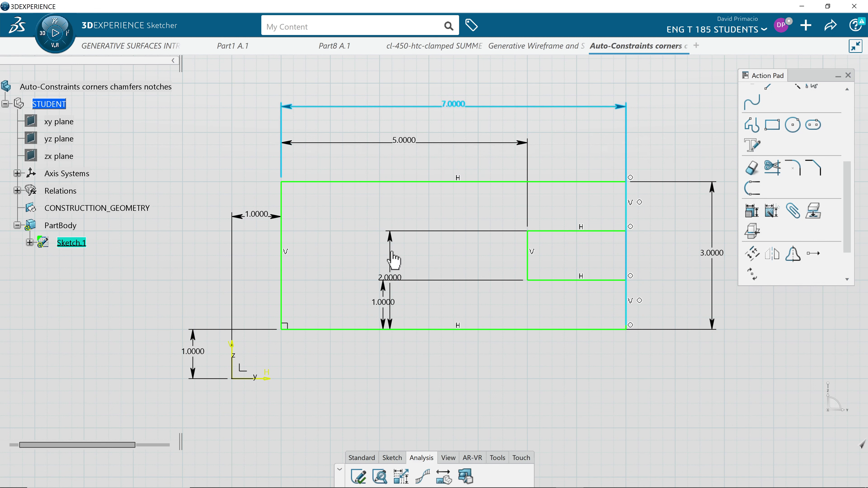
{"action": "left_click_drag", "start_coordinate": [393, 261], "coordinate": [679, 264]}
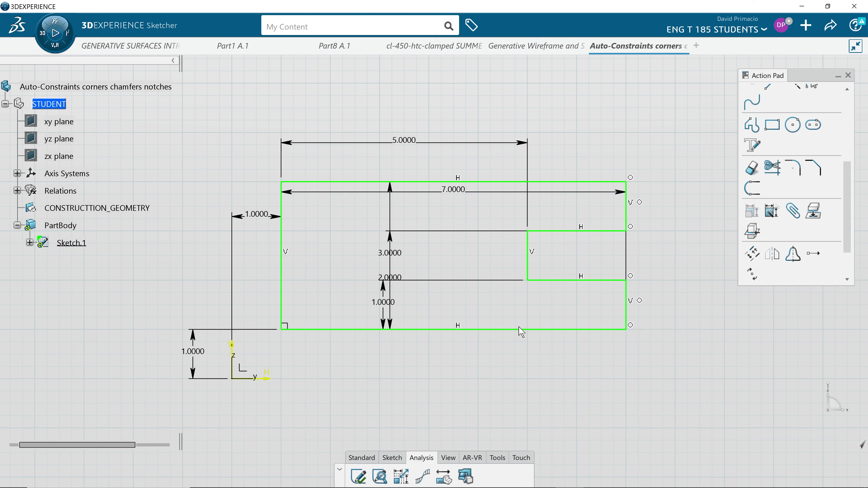
- Undo and auto-constrain just the notch's three lines, giving 2.0000 and 1.0000 dimensions
{"action": "key", "text": "ctrl+z"}
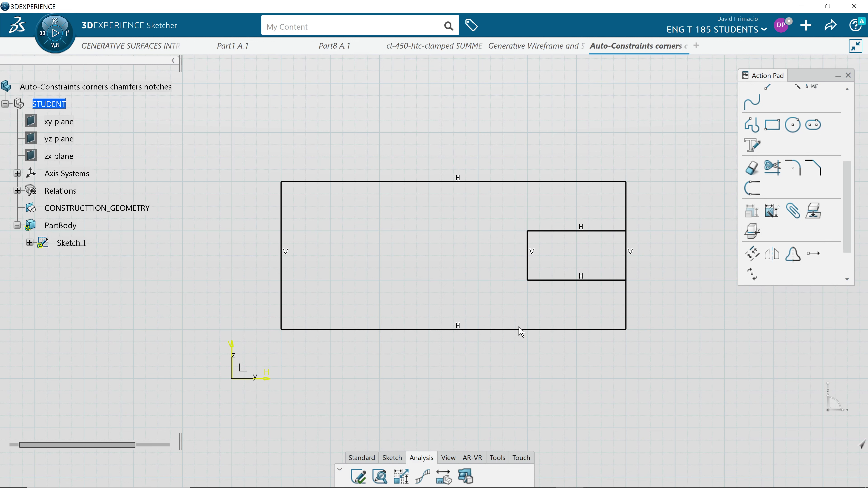
{"action": "key", "text": "ctrl+a"}
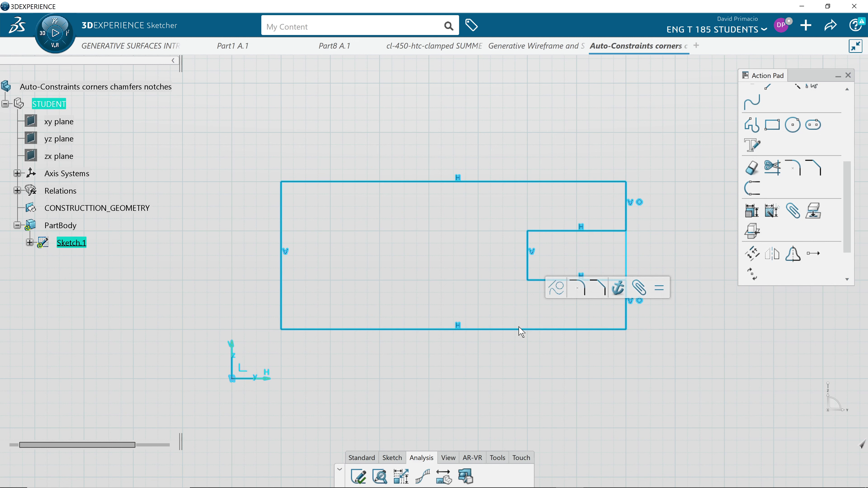
{"action": "left_click", "coordinate": [542, 392]}
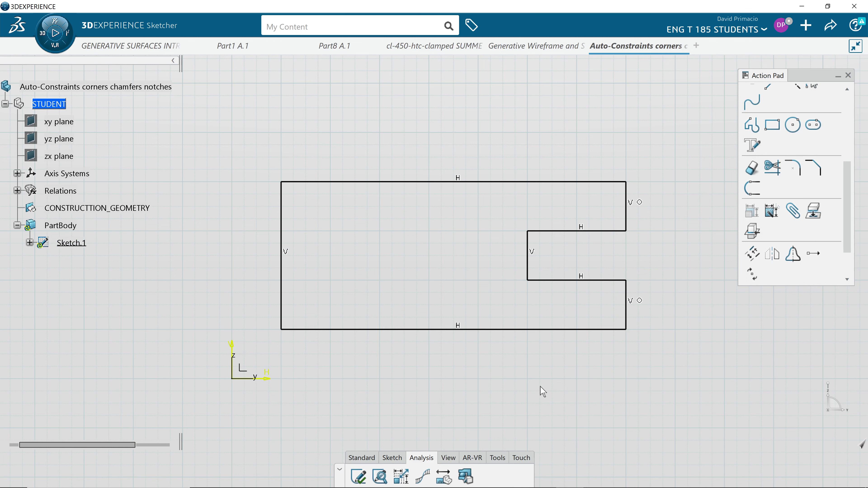
{"action": "left_click_drag", "start_coordinate": [495, 215], "coordinate": [674, 300]}
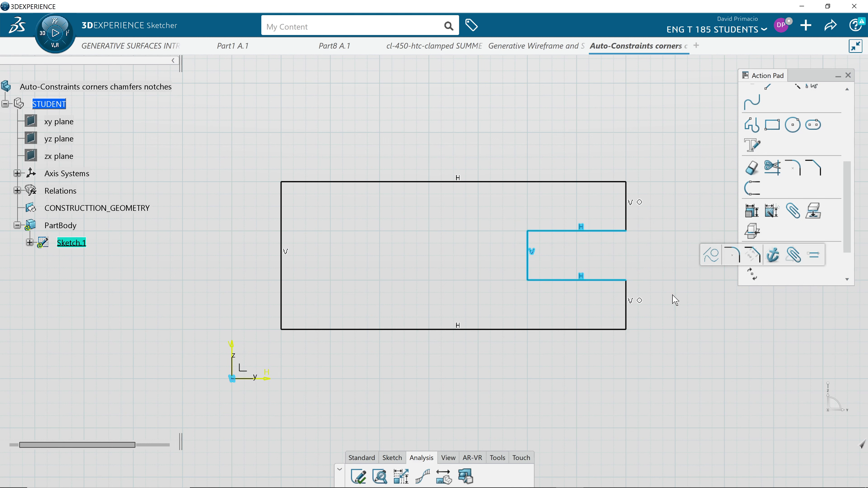
{"action": "left_click", "coordinate": [772, 211]}
{"action": "left_click", "coordinate": [441, 161]}
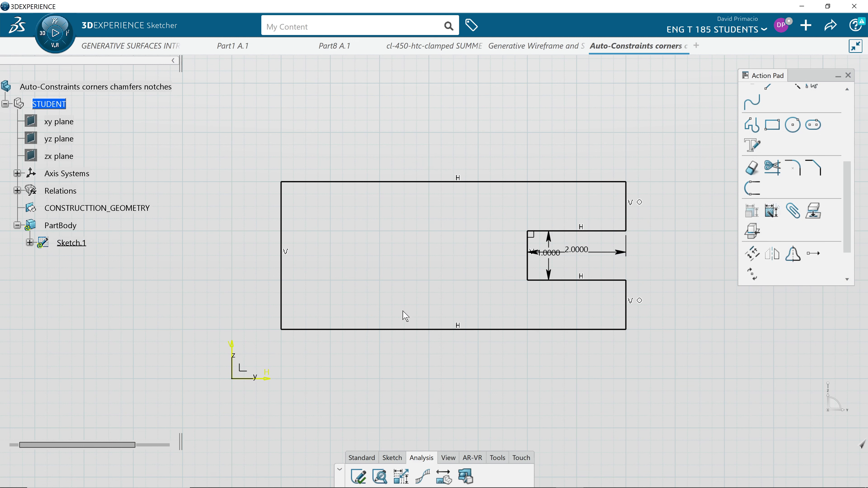
{"action": "mouse_move", "coordinate": [193, 397]}
{"action": "left_mouse_down"}
{"action": "mouse_move", "coordinate": [519, 263]}
{"action": "mouse_move", "coordinate": [707, 139]}
{"action": "left_mouse_up"}
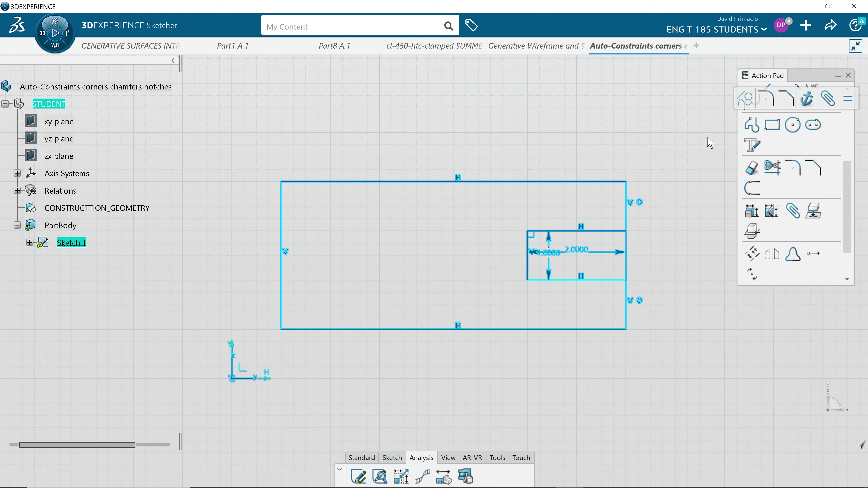
- Apply Stacked Auto Constraint referencing the bottom and left edges, adding 7, 3, 2 and 1 dimensions
{"action": "left_click", "coordinate": [772, 211]}
{"action": "left_click", "coordinate": [465, 103]}
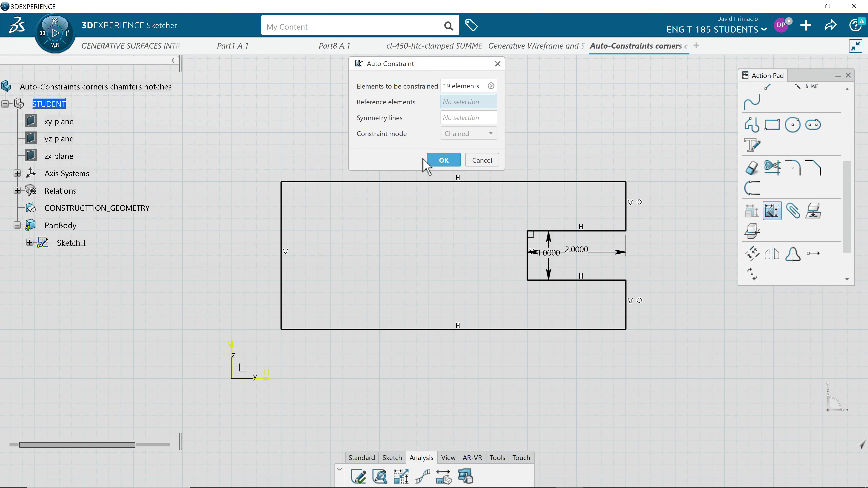
{"action": "left_click", "coordinate": [307, 329]}
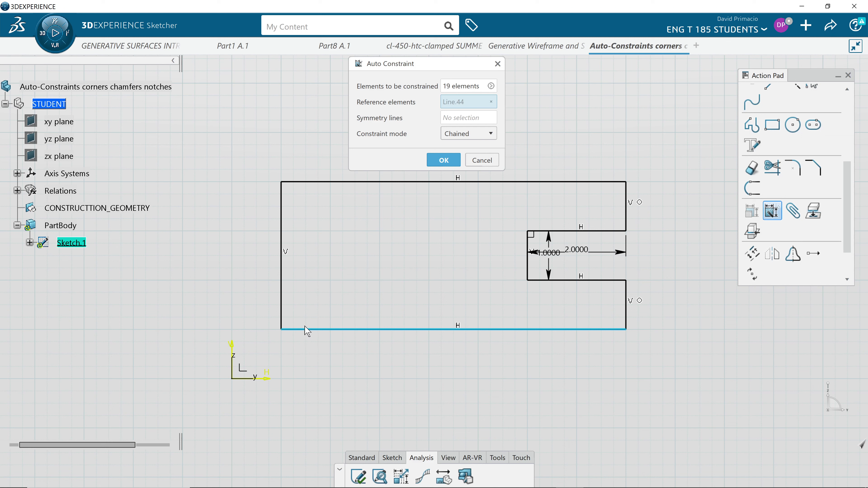
{"action": "left_click", "coordinate": [282, 317]}
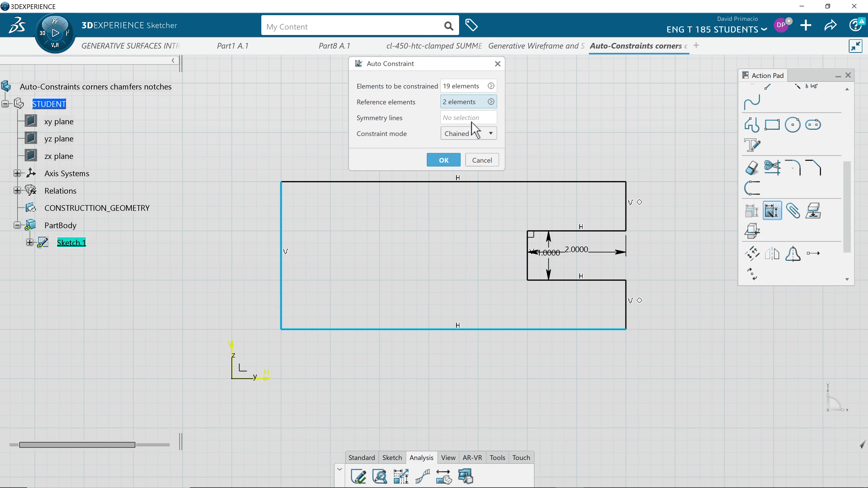
{"action": "left_click", "coordinate": [473, 133]}
{"action": "left_click", "coordinate": [458, 155]}
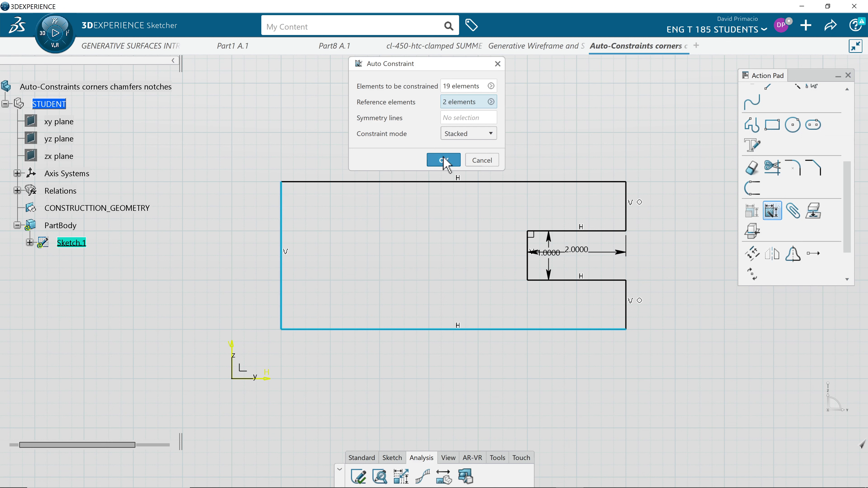
{"action": "left_click", "coordinate": [443, 160]}
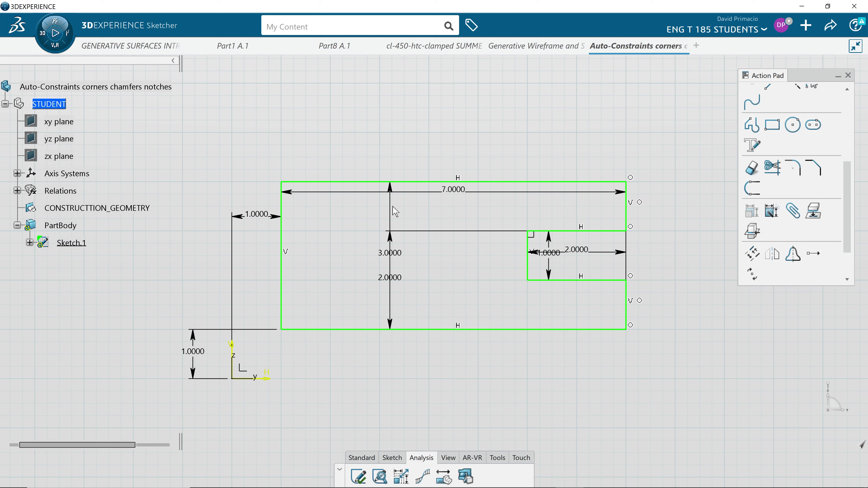
- Move 3.0000 right, 7.0000 and notch 2.0000 above the outline; delete the vertical 2.0000
{"action": "mouse_move", "coordinate": [391, 217]}
{"action": "left_mouse_down"}
{"action": "mouse_move", "coordinate": [740, 213]}
{"action": "mouse_move", "coordinate": [713, 214]}
{"action": "left_mouse_up"}
{"action": "left_click_drag", "start_coordinate": [578, 193], "coordinate": [568, 139]}
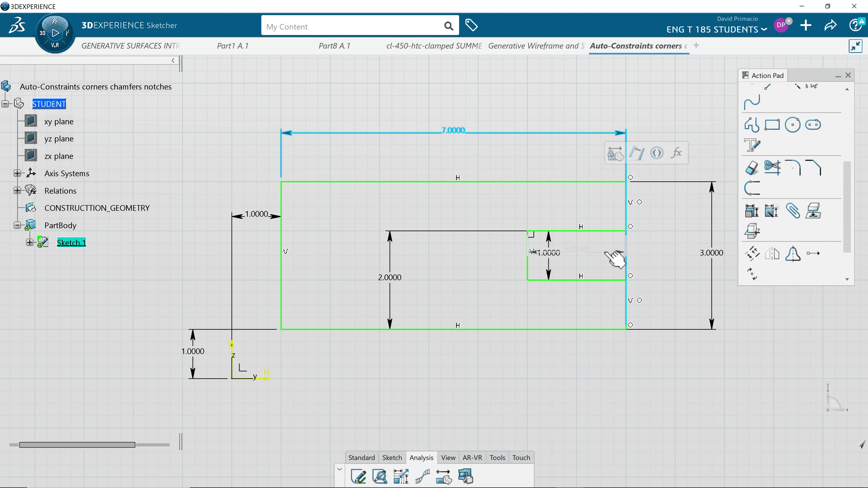
{"action": "left_click_drag", "start_coordinate": [612, 253], "coordinate": [577, 206]}
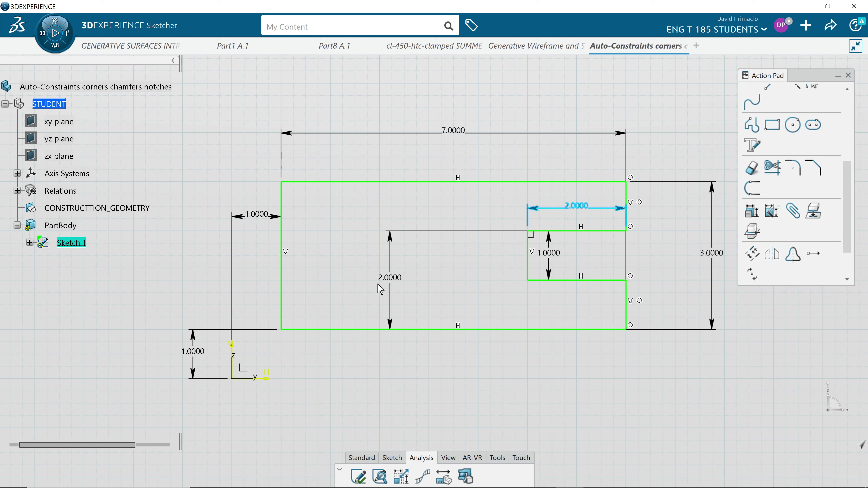
{"action": "left_click", "coordinate": [391, 293]}
{"action": "key", "text": "Delete"}
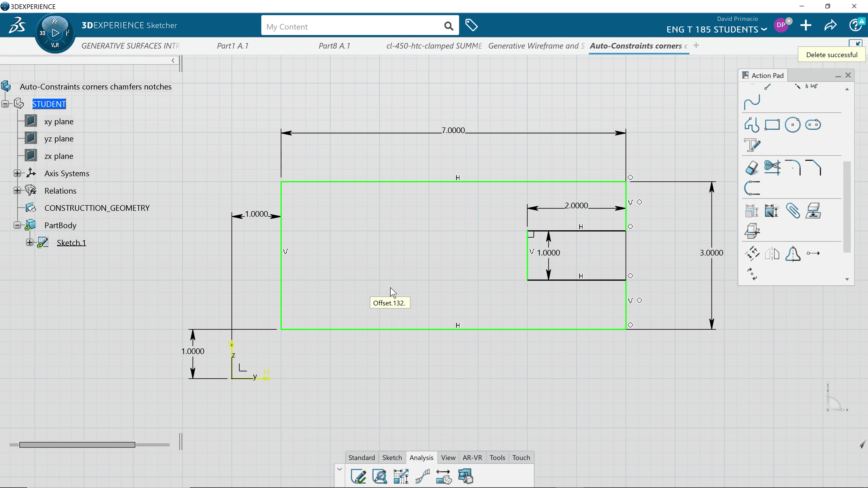
- With the Constraint tool, add a 7.0000 bottom-edge dimension, then cancel the unfinished one
{"action": "left_click", "coordinate": [396, 458]}
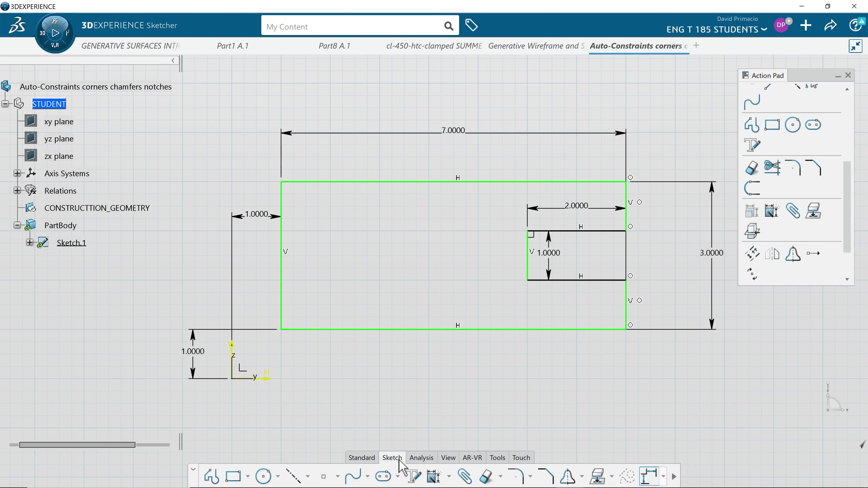
{"action": "left_click", "coordinate": [433, 475]}
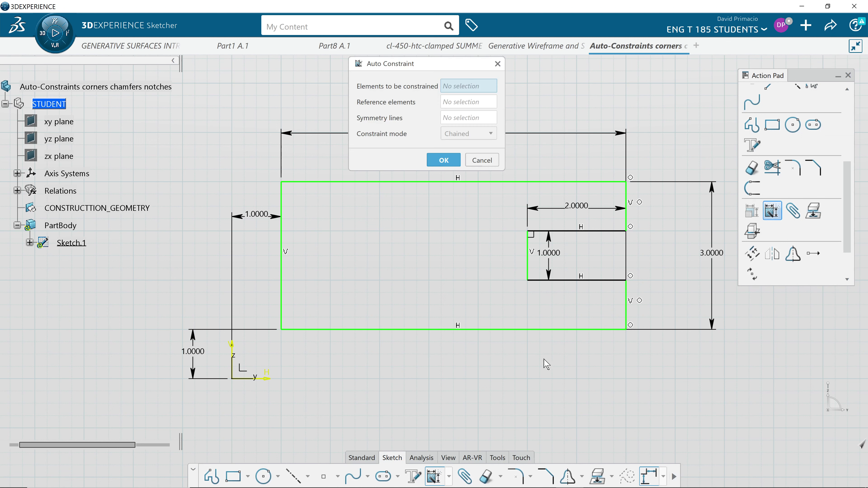
{"action": "left_click", "coordinate": [449, 476]}
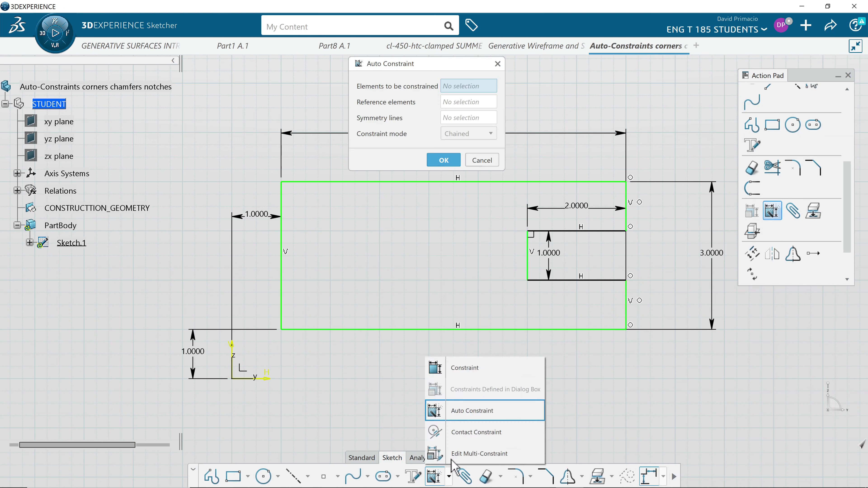
{"action": "left_click", "coordinate": [456, 370]}
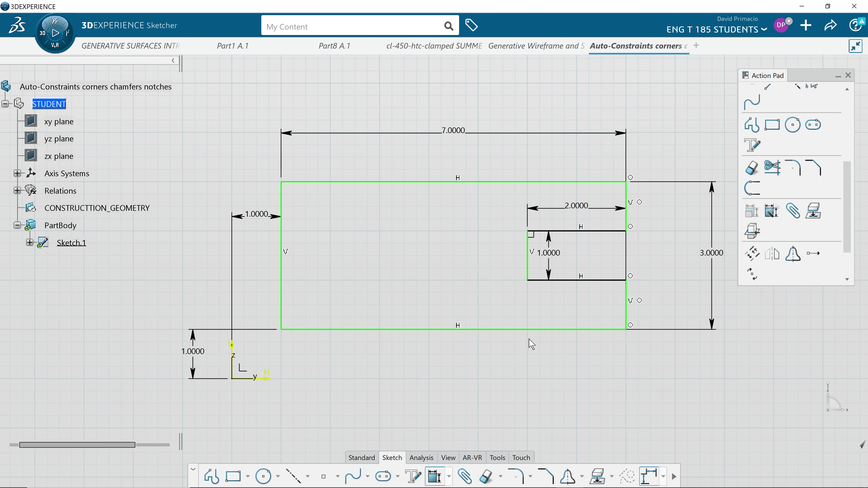
{"action": "left_click", "coordinate": [557, 330]}
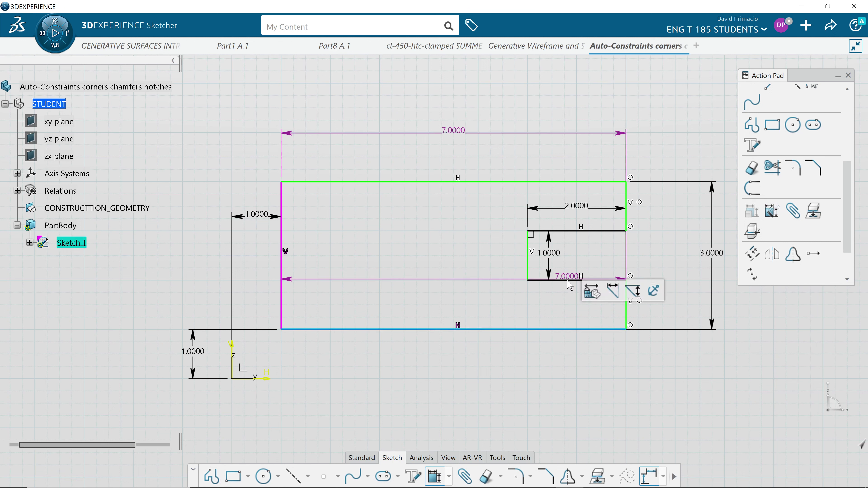
{"action": "left_click", "coordinate": [568, 285]}
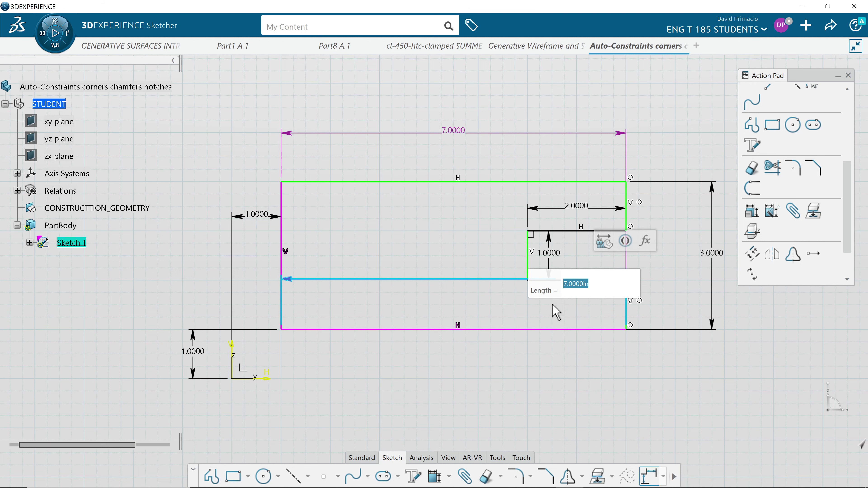
{"action": "key", "text": "Return"}
{"action": "mouse_move", "coordinate": [595, 306]}
{"action": "middle_mouse_down"}
{"action": "mouse_move", "coordinate": [474, 342]}
{"action": "mouse_move", "coordinate": [496, 338]}
{"action": "middle_mouse_up"}
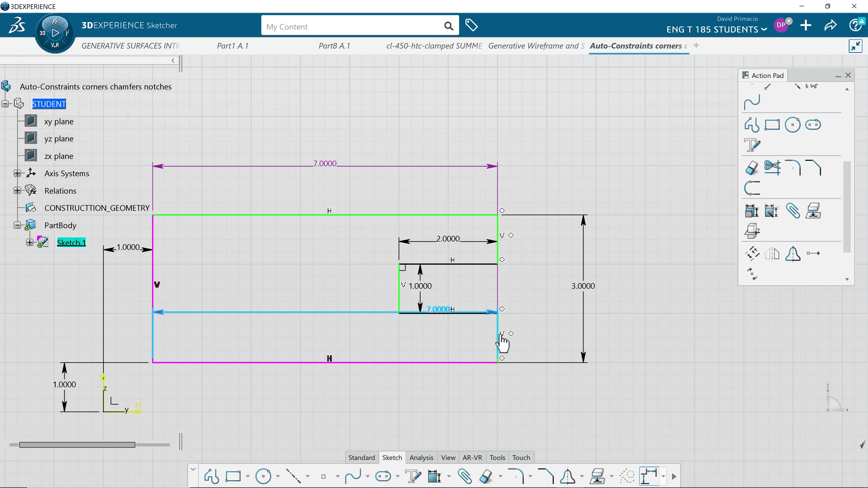
{"action": "key", "text": "Escape"}
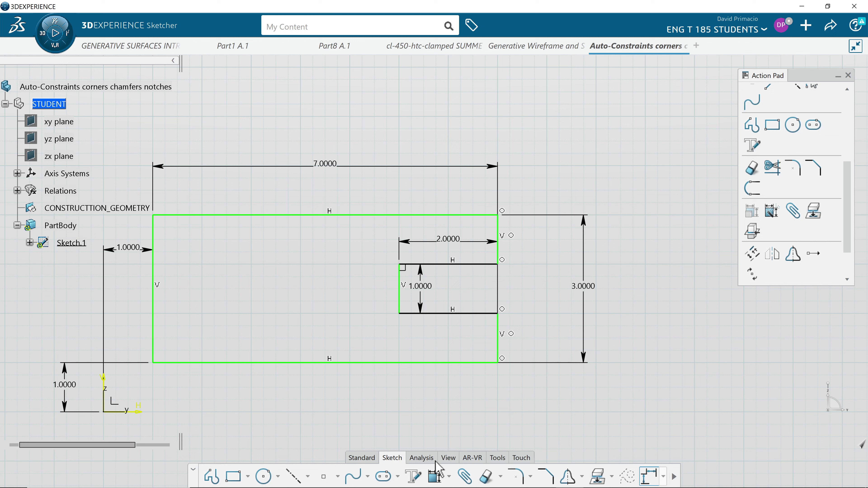
- Dimension the 1.0000 distance from the bottom edge to the notch's bottom edge
{"action": "left_click", "coordinate": [434, 476]}
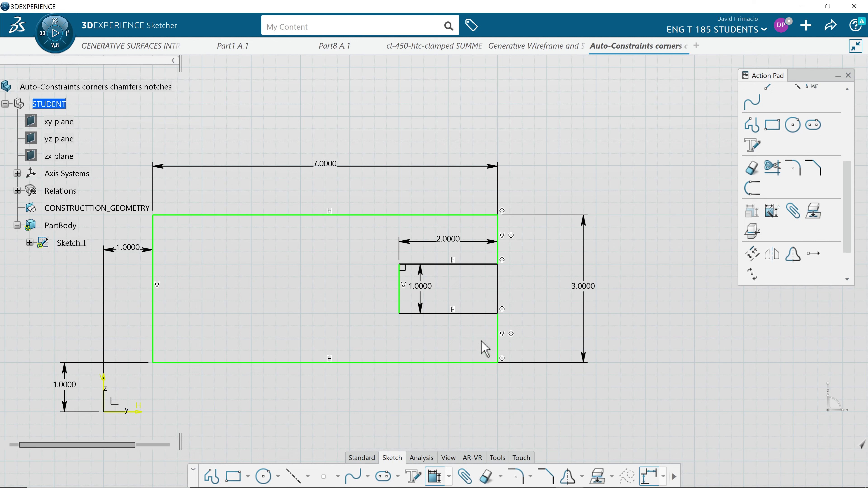
{"action": "left_click", "coordinate": [485, 362]}
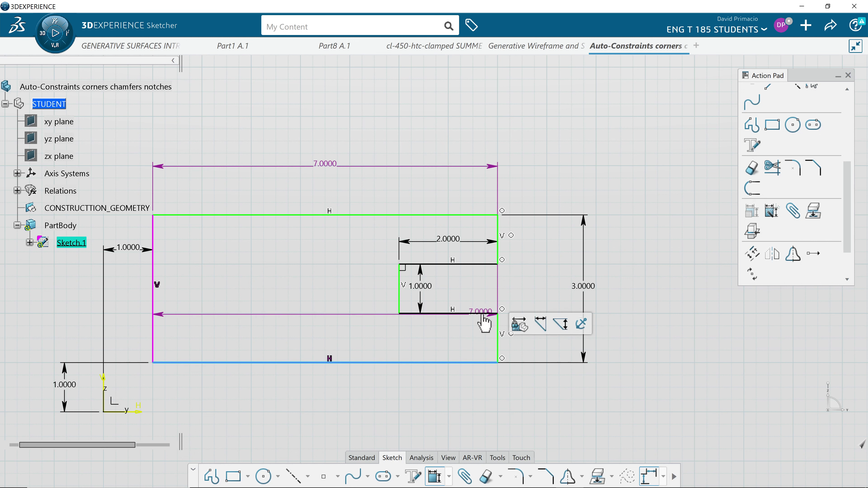
{"action": "left_click", "coordinate": [480, 313]}
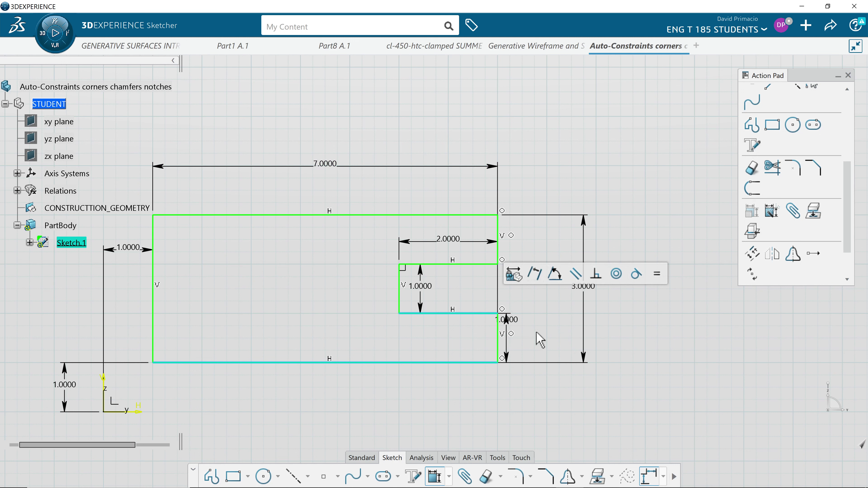
{"action": "left_click", "coordinate": [547, 371]}
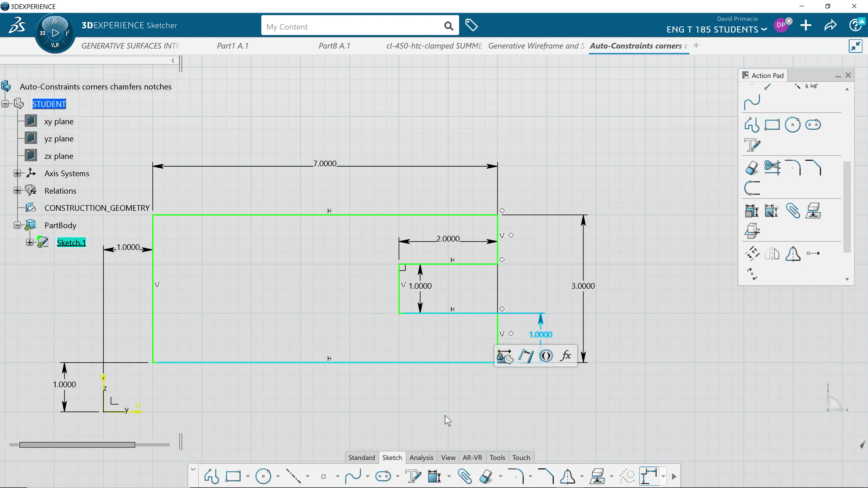
- Run Sketch Solving Status to confirm the sketch is Iso-Constrained, then recentre the view
{"action": "left_click", "coordinate": [417, 458]}
{"action": "left_click", "coordinate": [380, 476]}
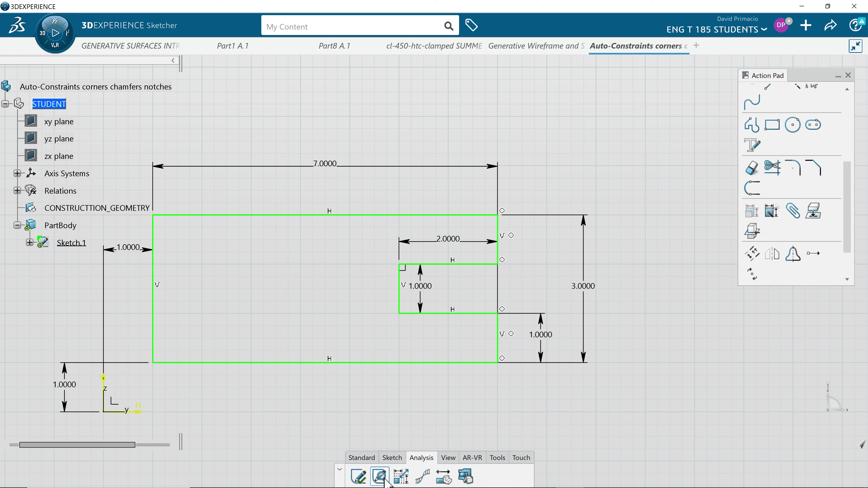
{"action": "left_click", "coordinate": [359, 476]}
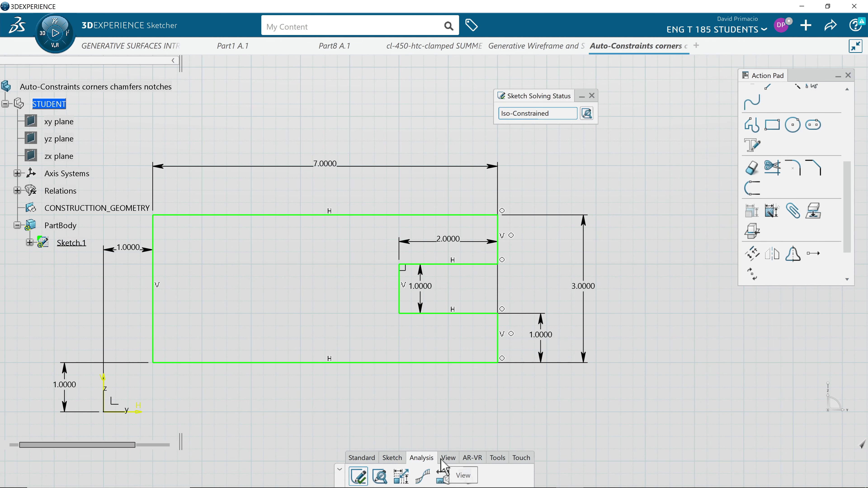
{"action": "middle_click_drag", "start_coordinate": [387, 409], "coordinate": [461, 397]}
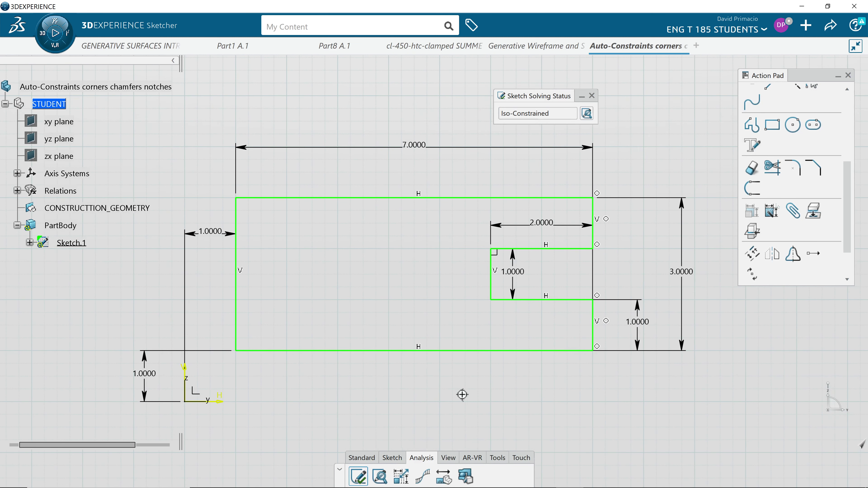